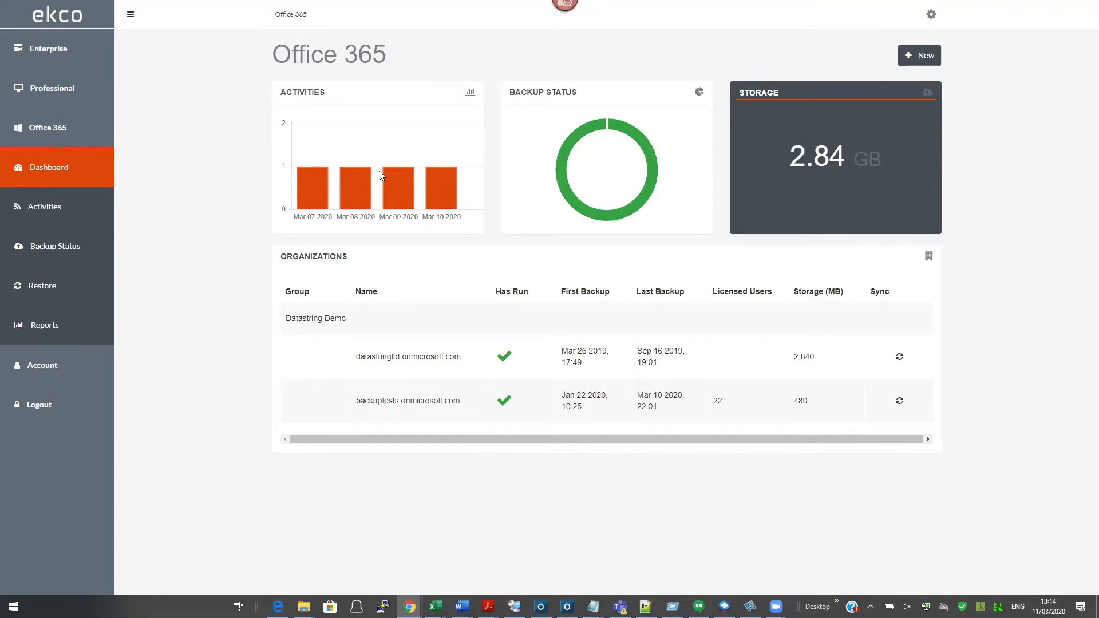
Step: Open the backuptests.onmicrosoft.com organization and view its users, groups and sites
mouse_move(448, 180)
mouse_move(640, 139)
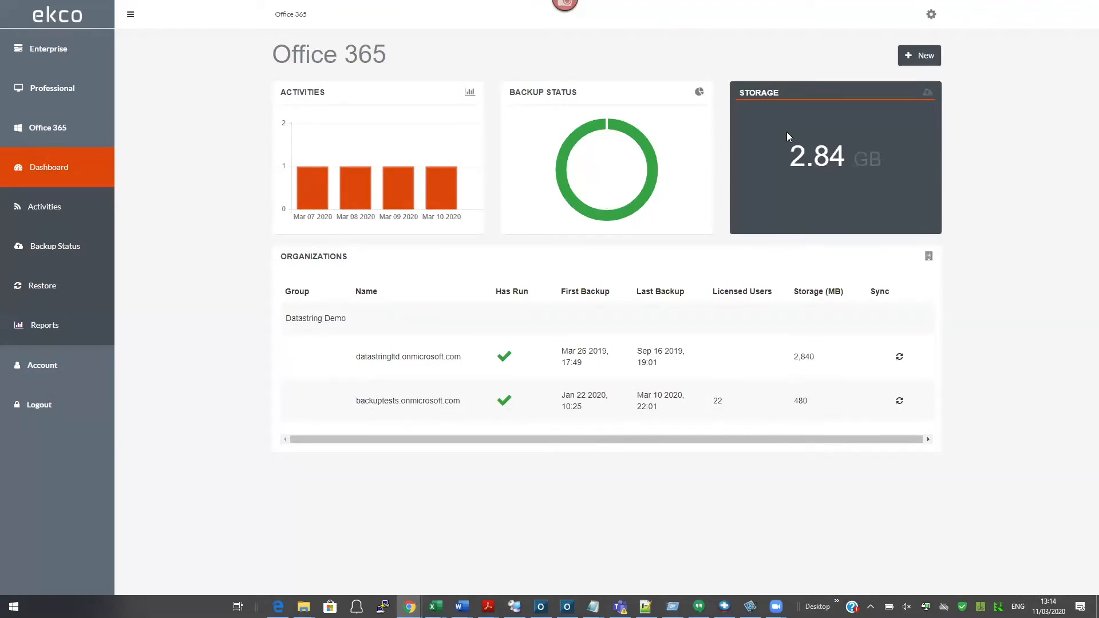
left_click(410, 403)
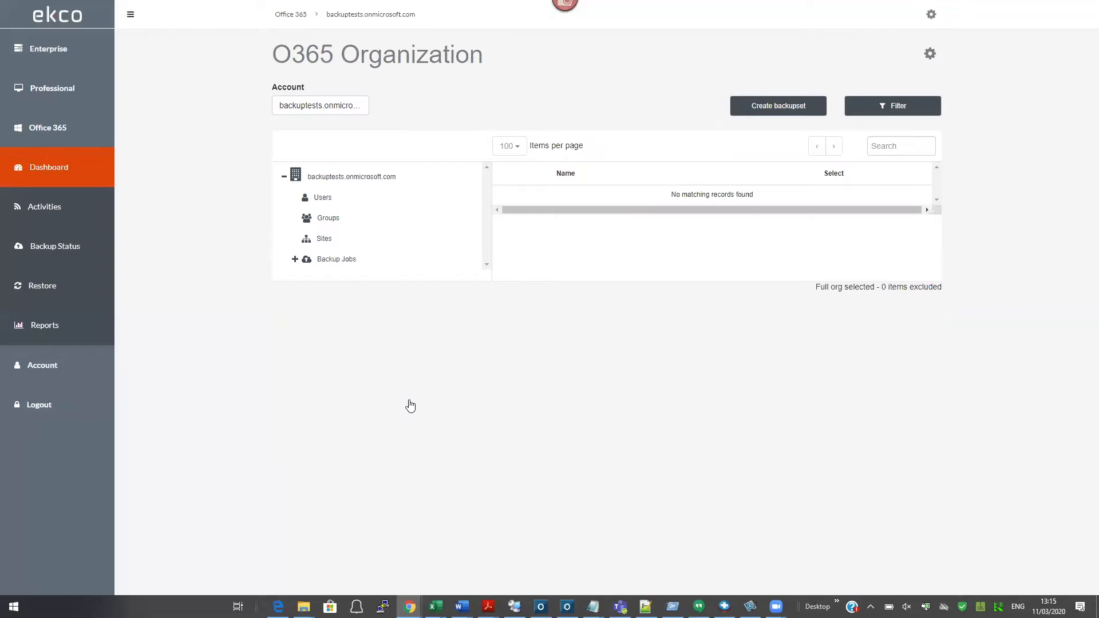
left_click(322, 202)
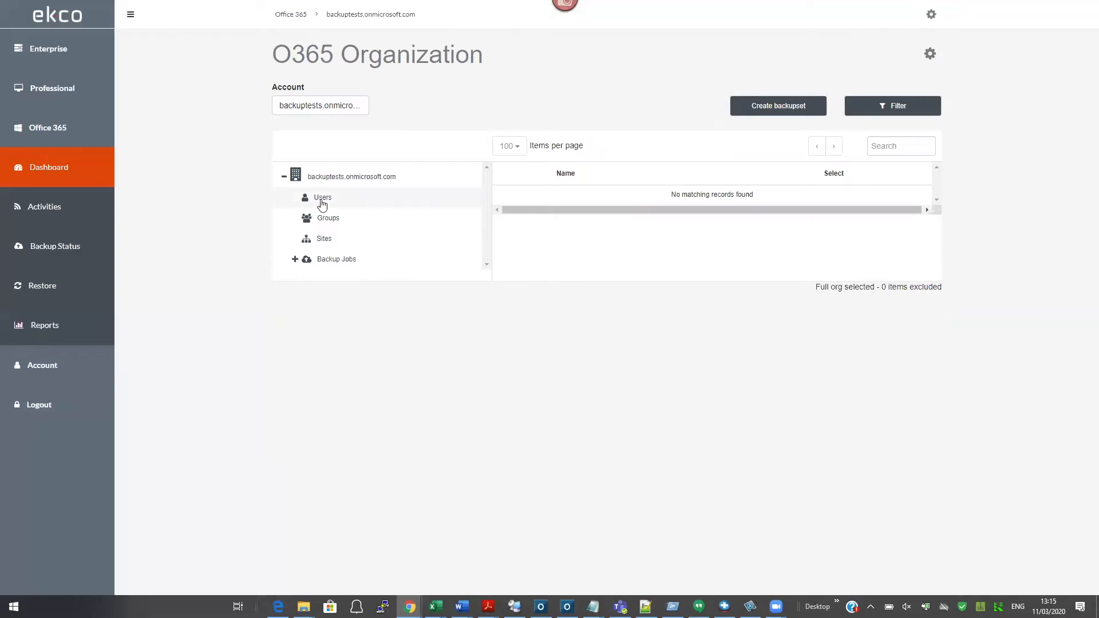
left_click(328, 221)
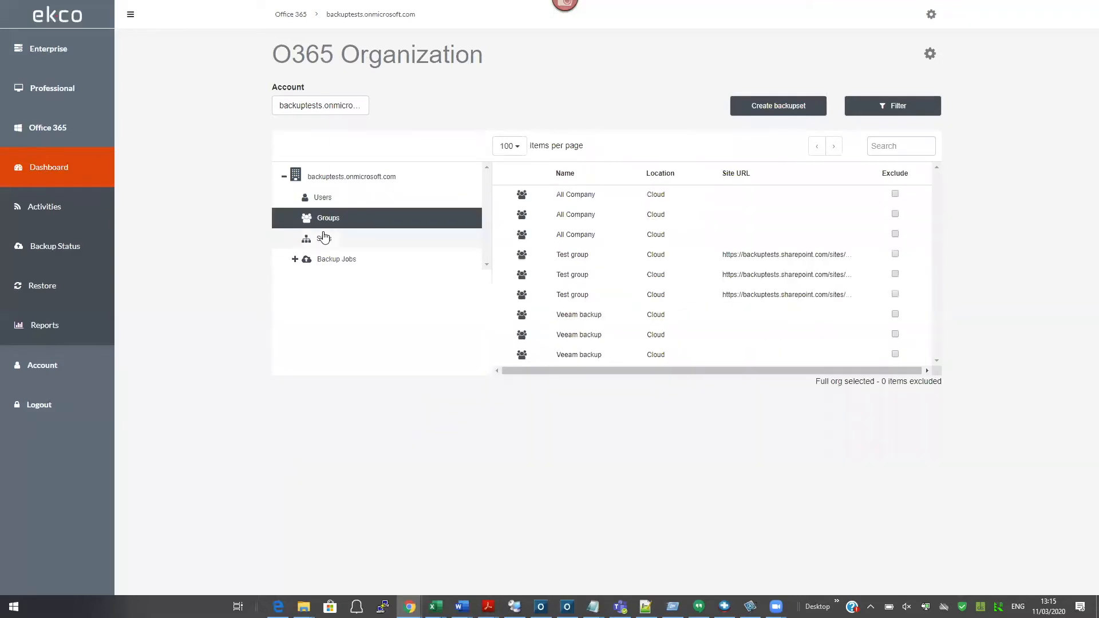
left_click(325, 238)
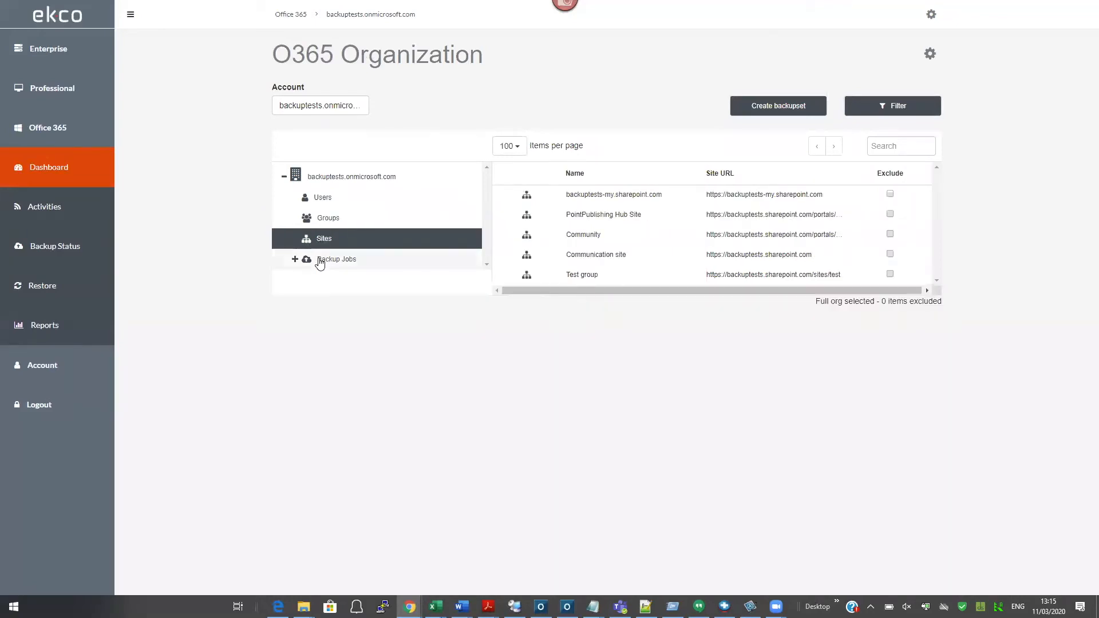
Step: Check what the Full Backup job covers, and review the users, groups and sites that can be excluded
left_click(296, 261)
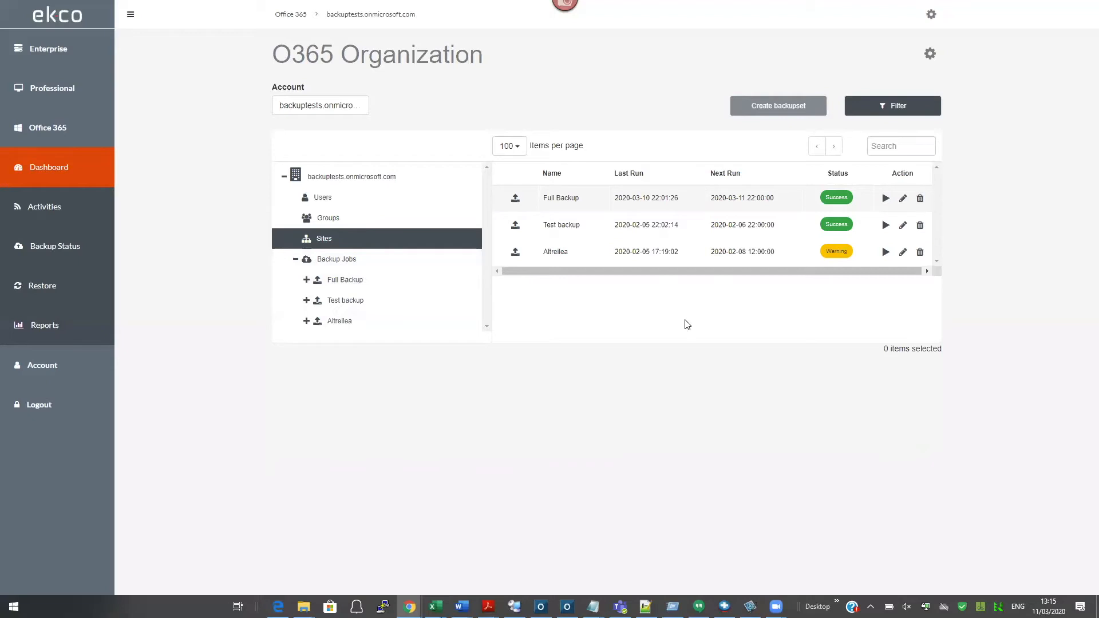
left_click(349, 286)
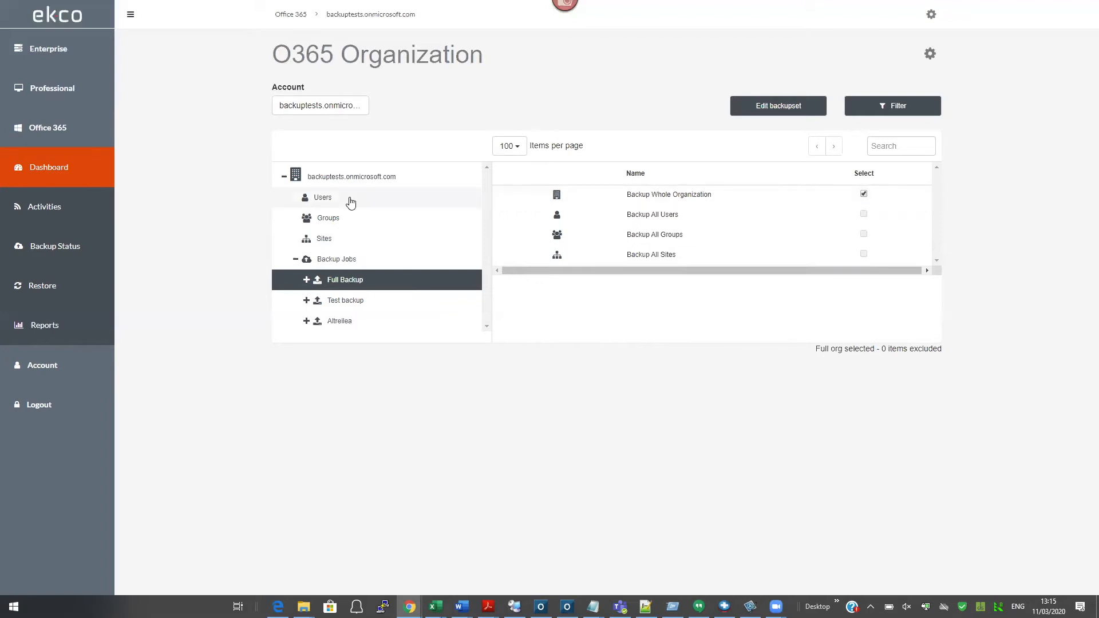
left_click(319, 199)
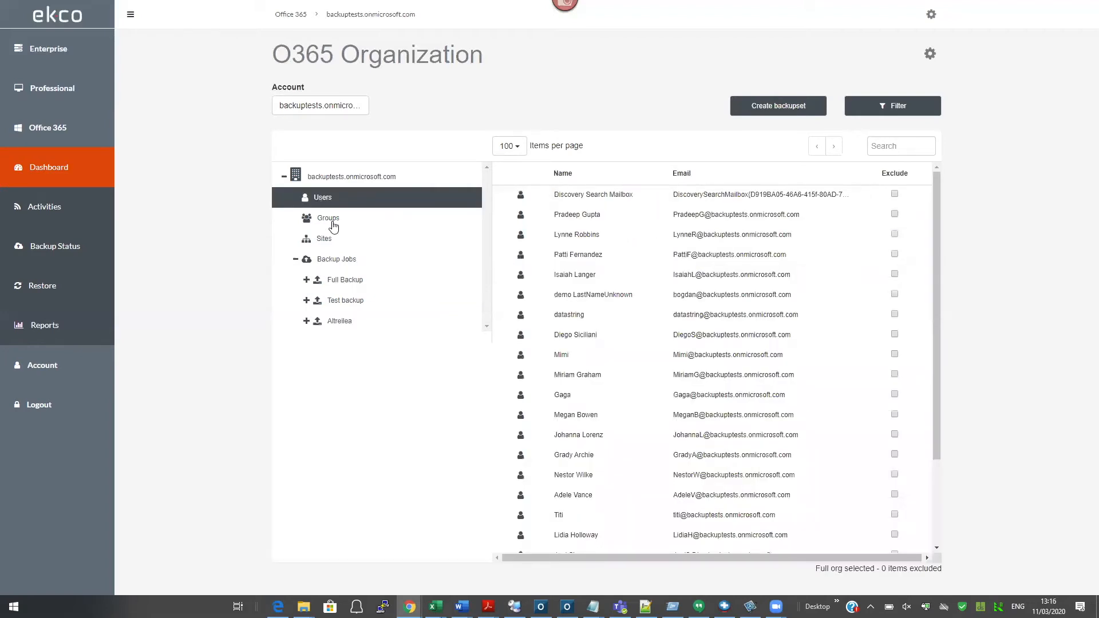
left_click(334, 227)
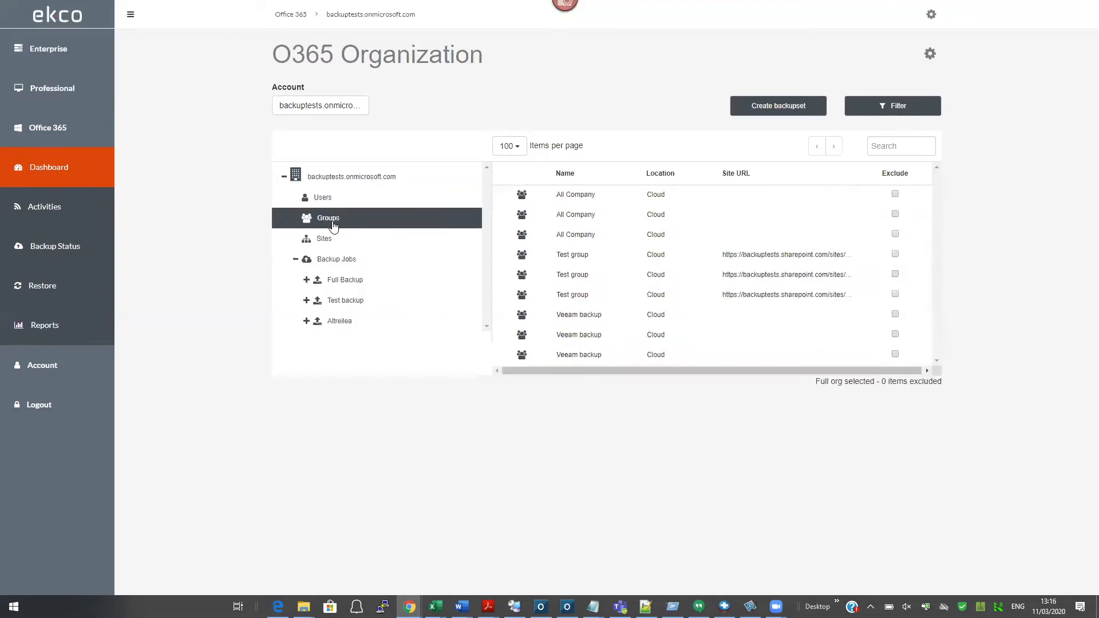
left_click(328, 241)
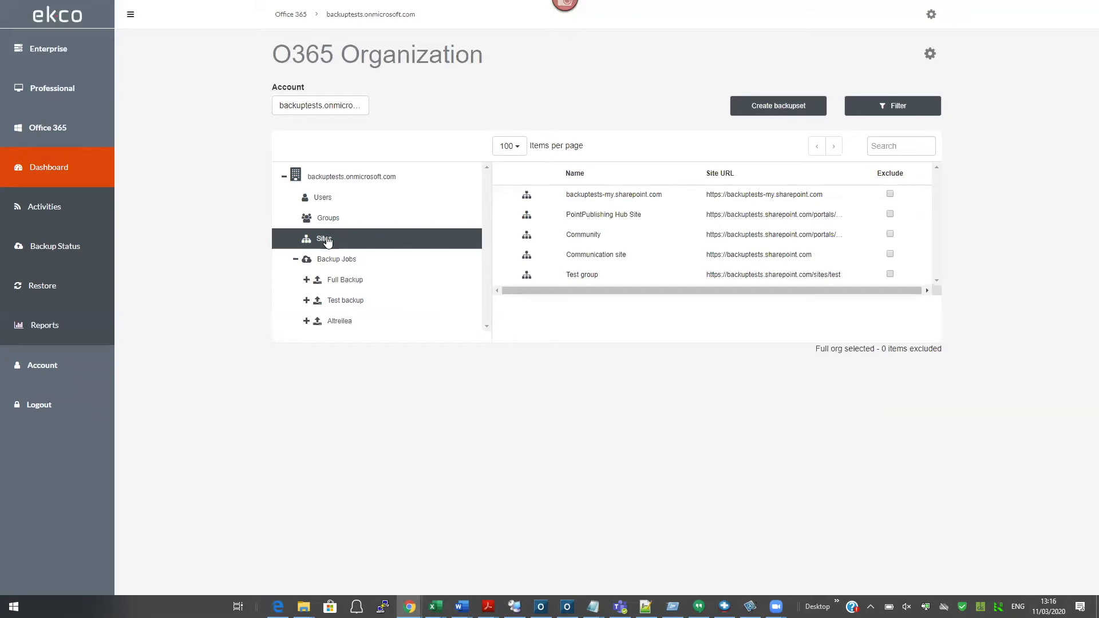
Step: Filter the Office 365 backup activities to start from Feb 01 2020
left_click(57, 213)
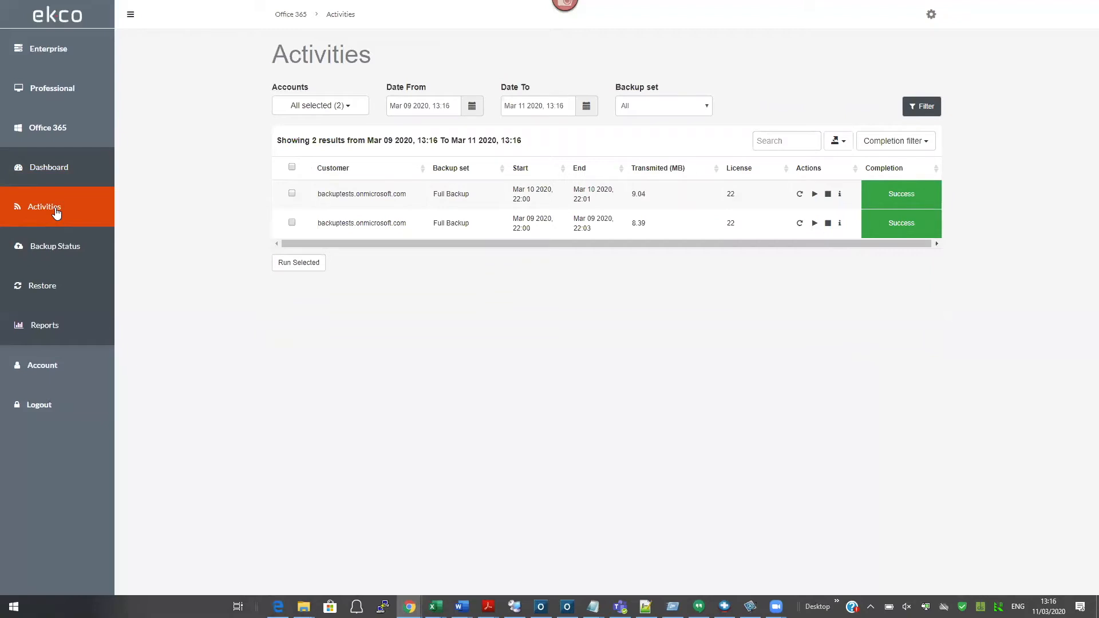
left_click(473, 108)
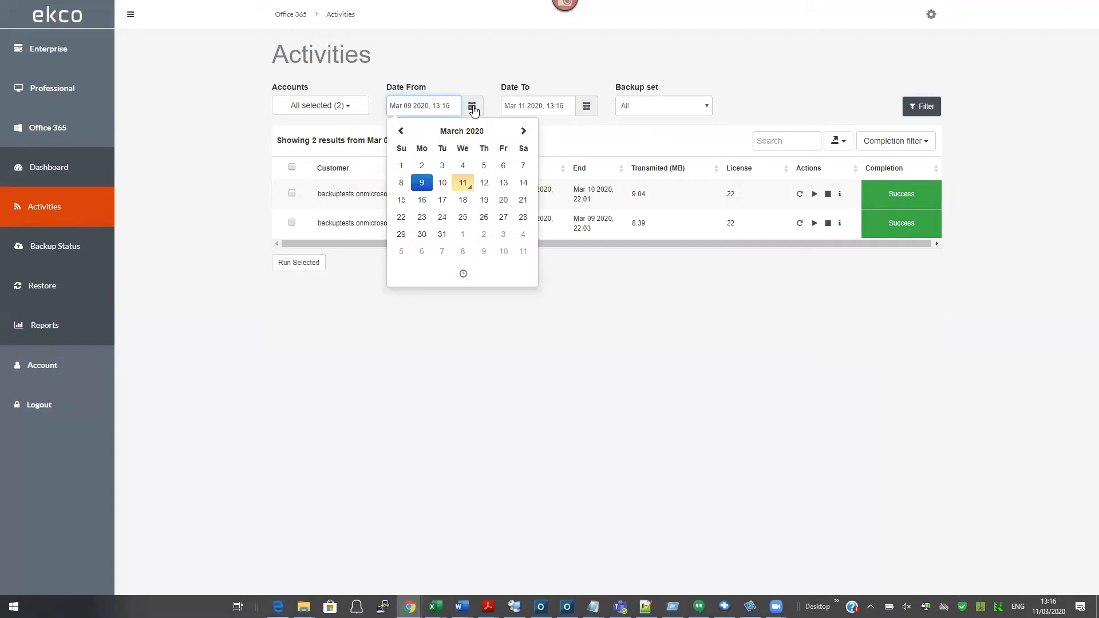
left_click(401, 131)
left_click(524, 167)
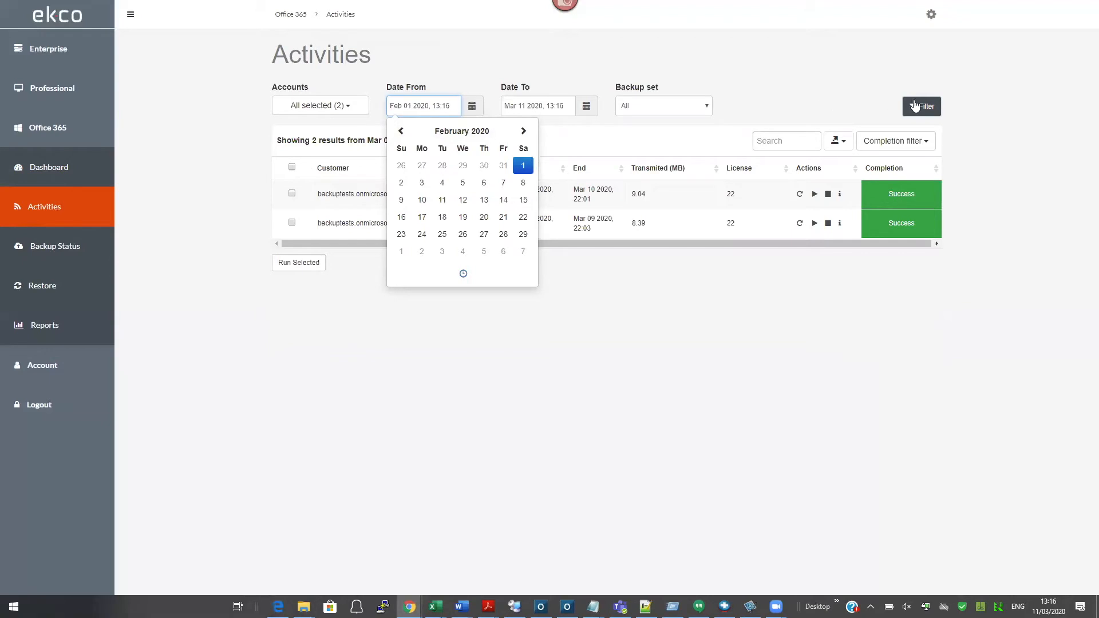
left_click(916, 106)
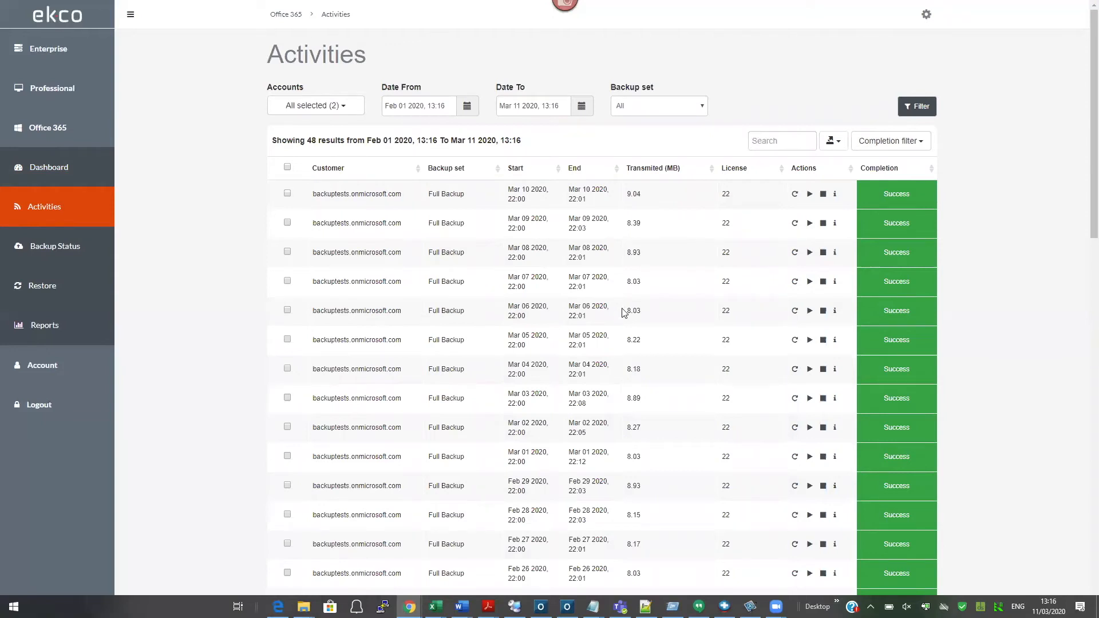
Step: Look through the filtered backup activities and check the available export formats
scroll(624, 313, "down", 5)
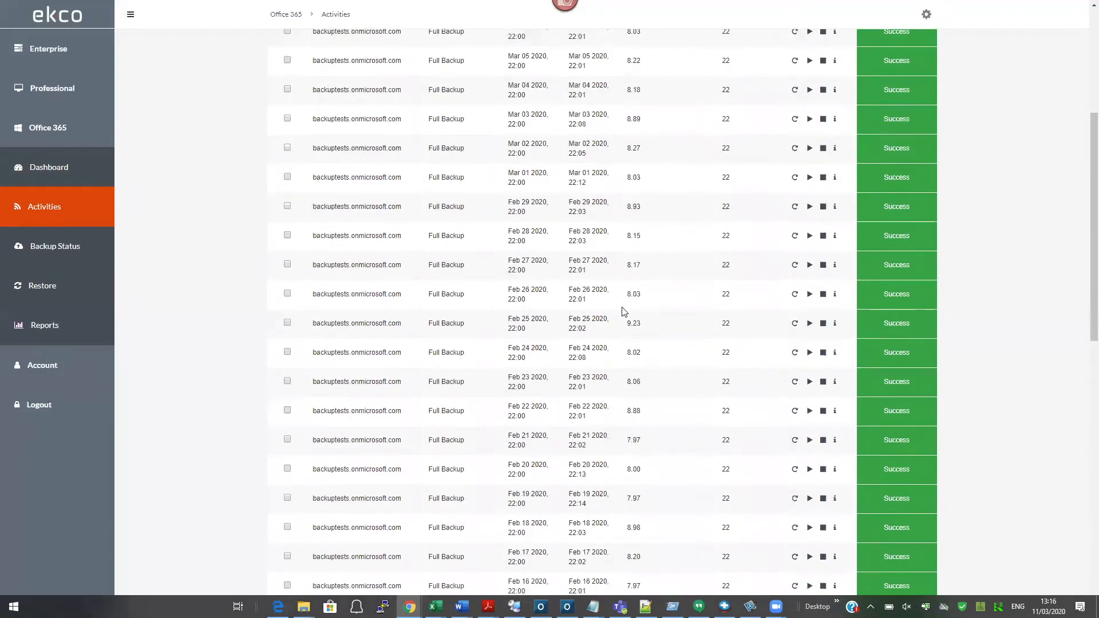
scroll(624, 312, "down", 7)
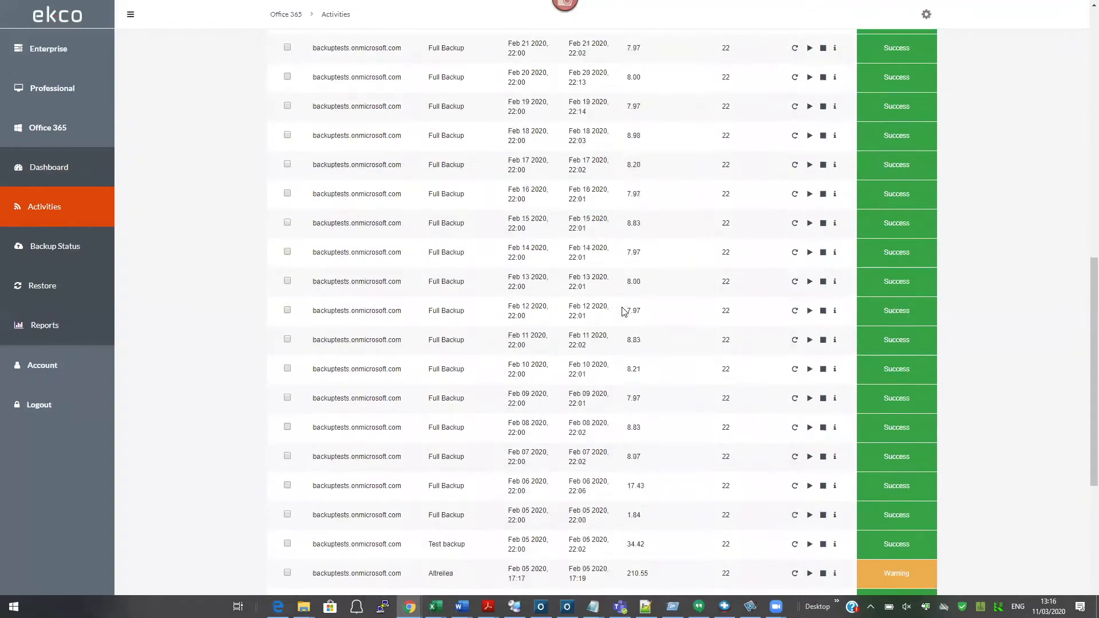
scroll(624, 312, "down", 3)
scroll(624, 312, "up", 5)
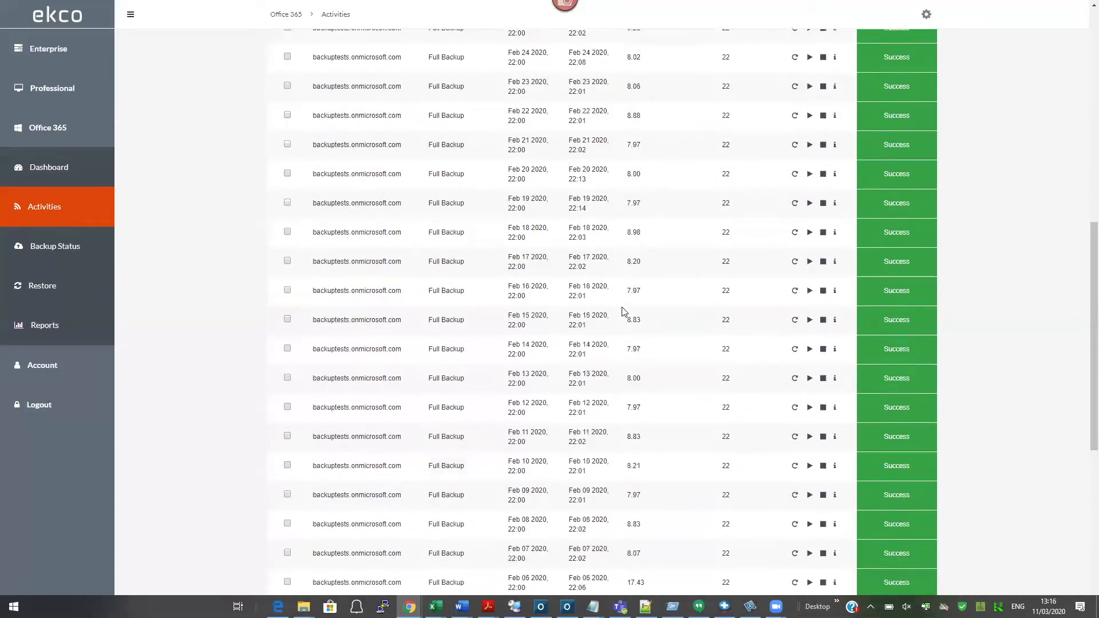
scroll(624, 312, "up", 9)
scroll(624, 312, "up", 1)
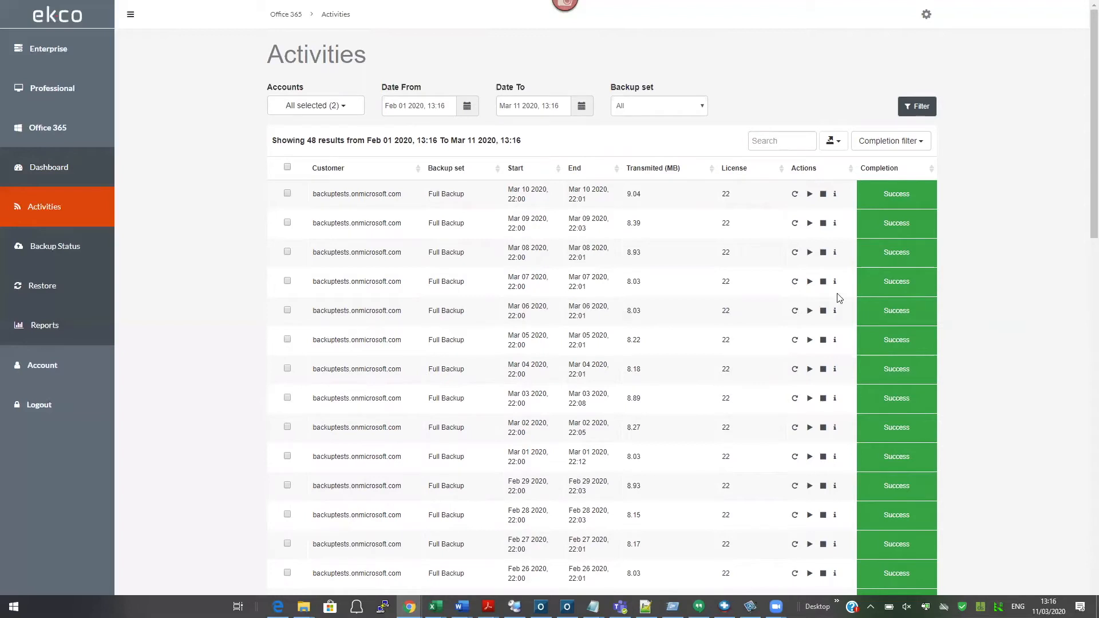
left_click(837, 141)
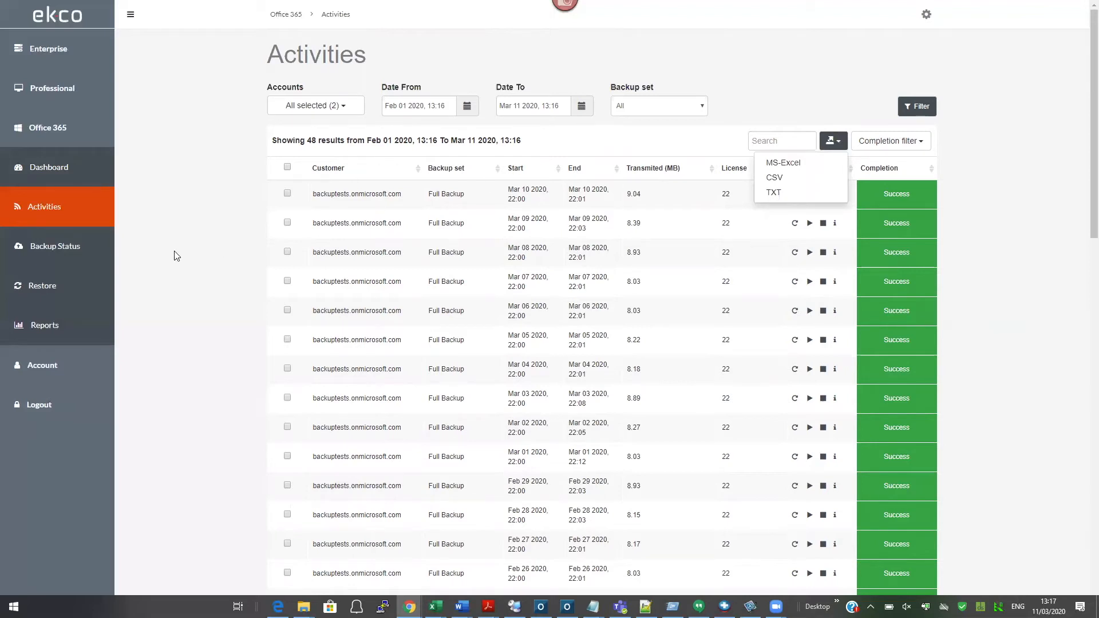
Step: Inspect the activity log of the backup set marked Warning in the backup status, and close it
left_click(56, 247)
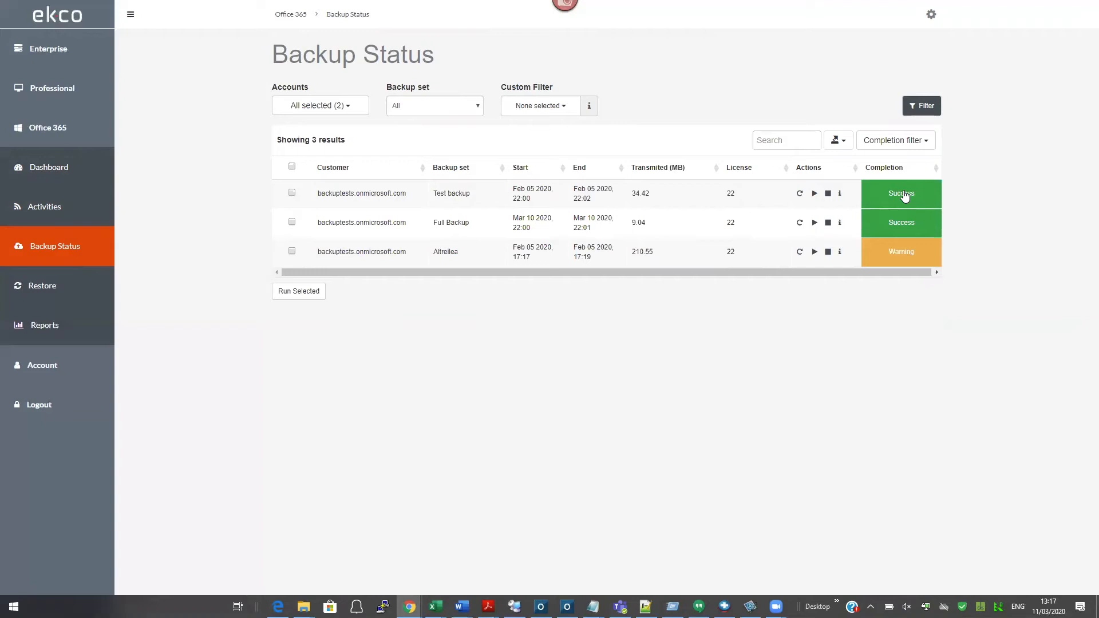
left_click(897, 258)
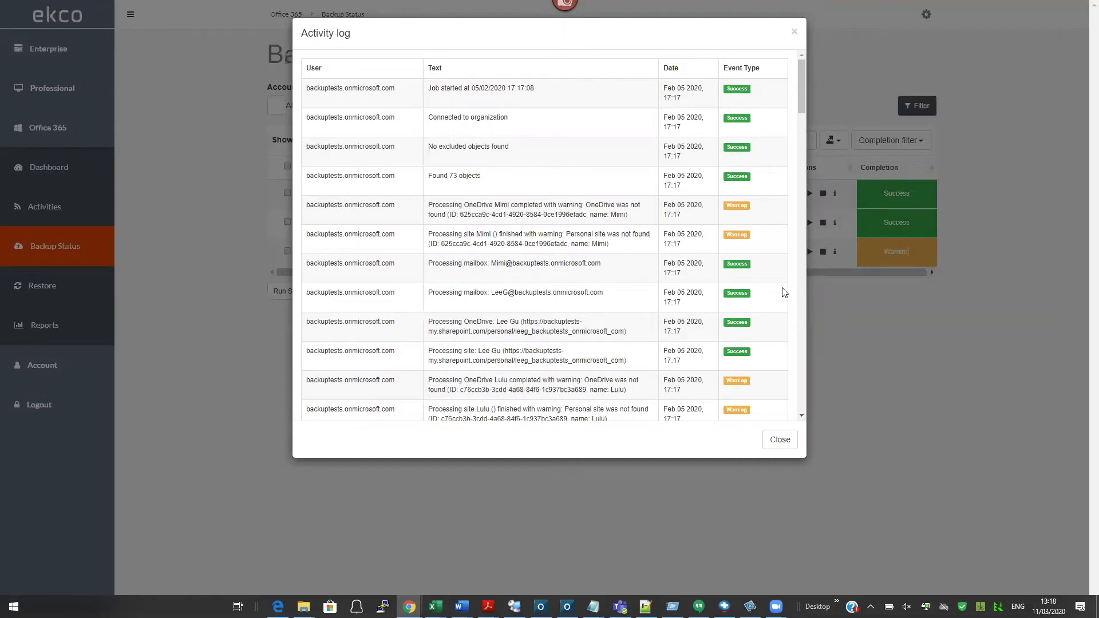
left_click(859, 315)
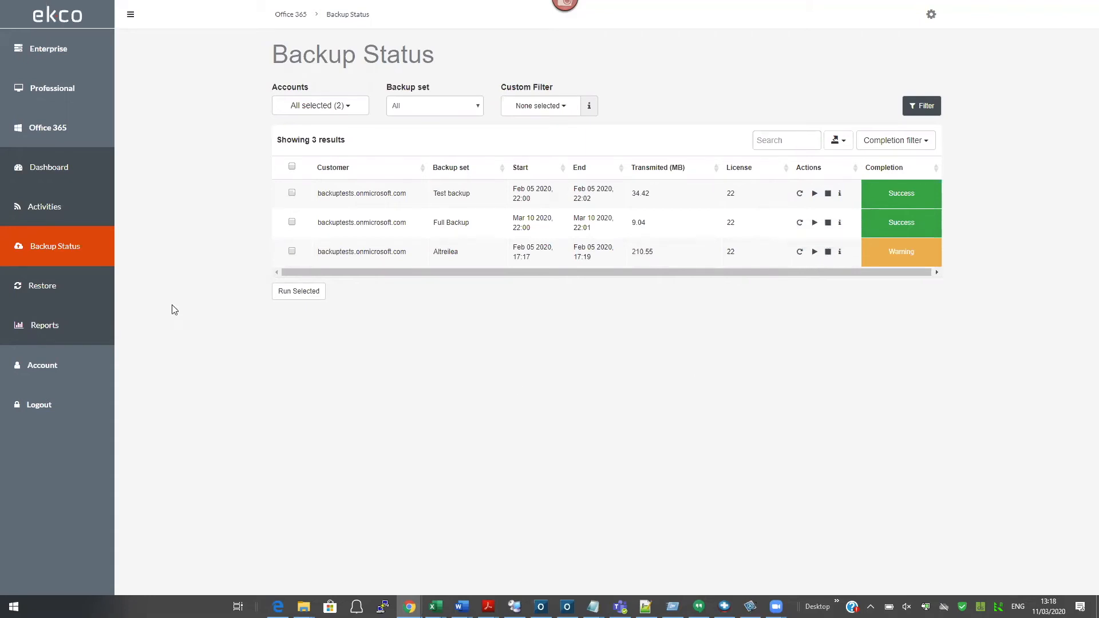
Step: Select "The new Backupstest group is ready" from the Backupstest mailbox in the datastringltd.onmicrosoft.com Exchange backup and proceed to its restore action choices
left_click(53, 289)
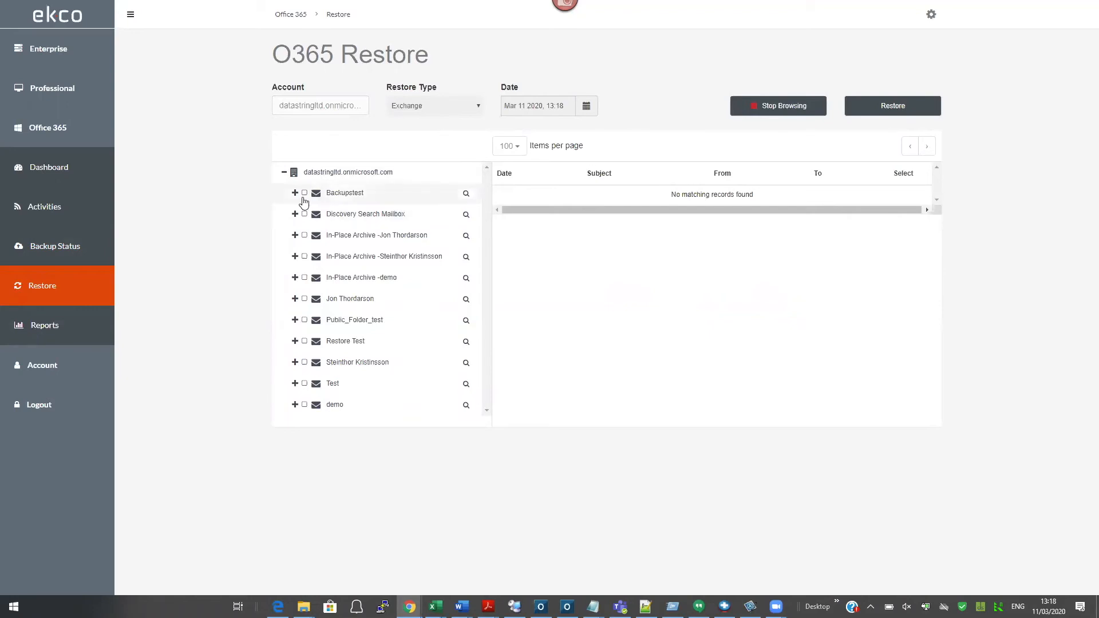
left_click(295, 193)
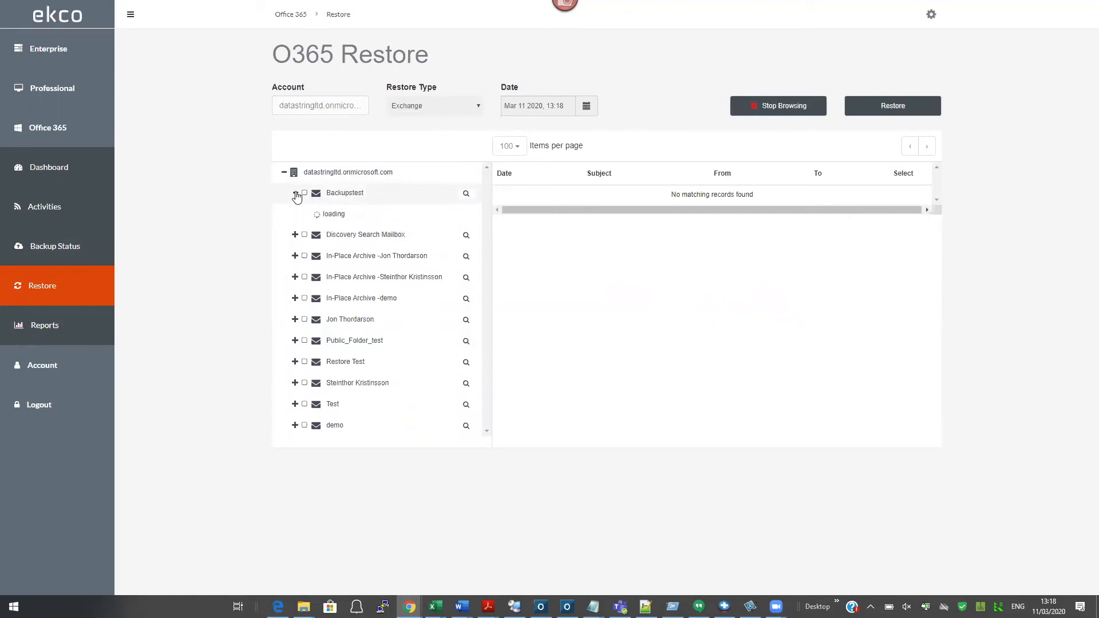
left_click(335, 217)
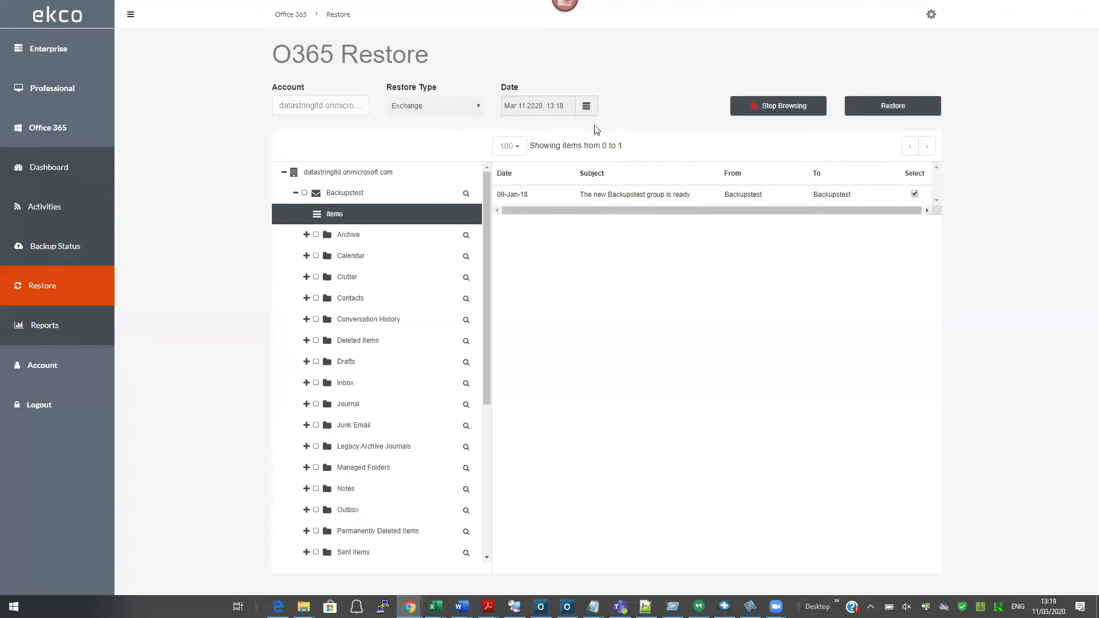
left_click(899, 113)
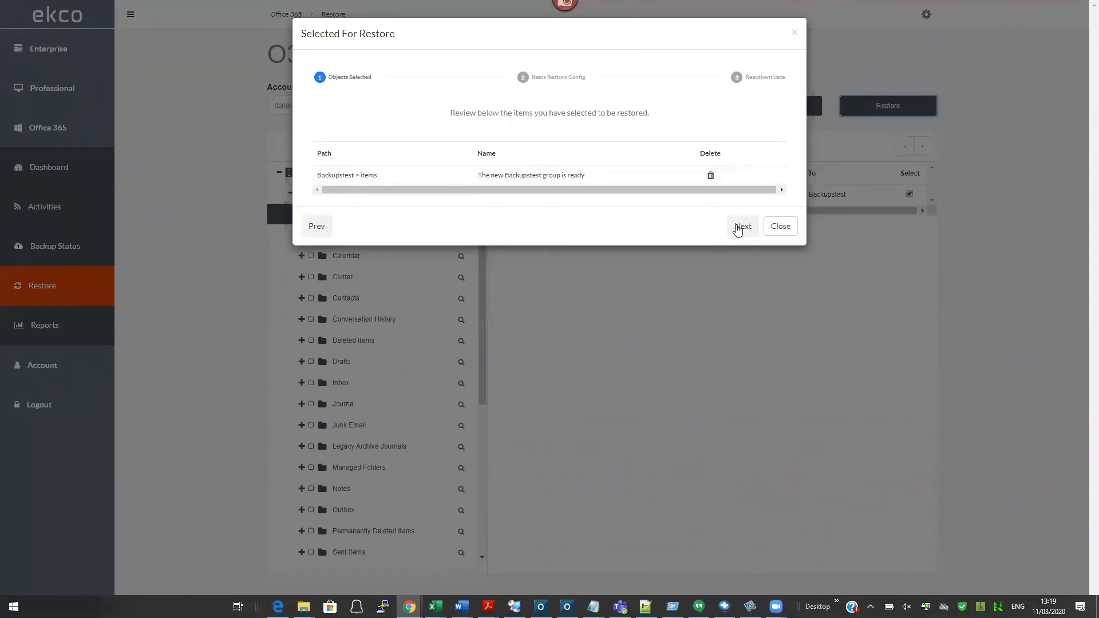
left_click(740, 227)
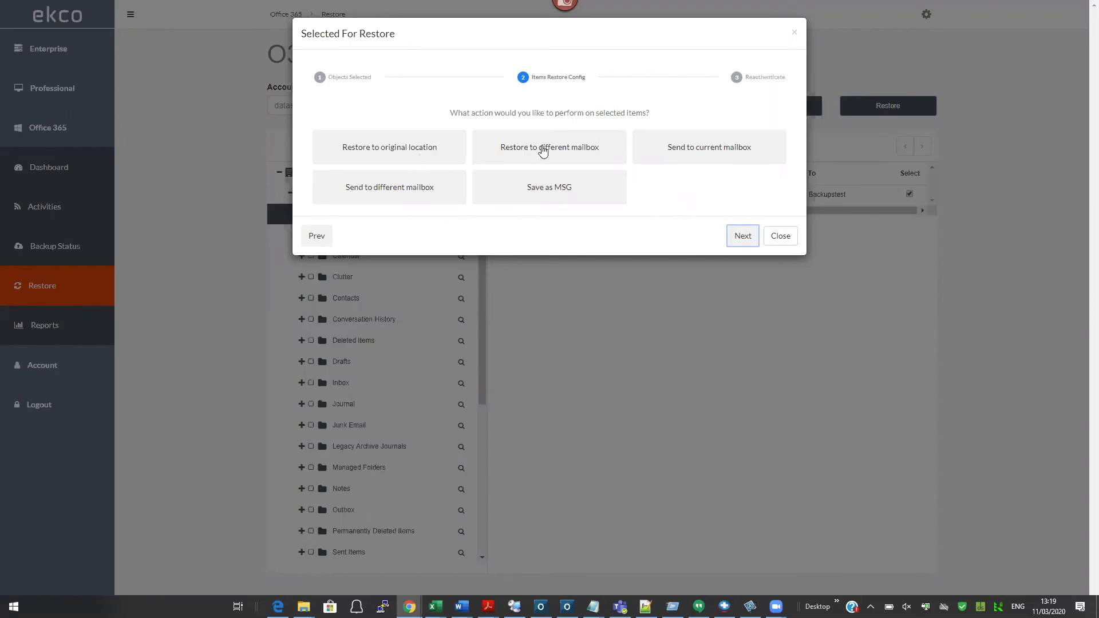
Step: Examine the settings for restoring to a different mailbox, sending to the current mailbox and sending to a different mailbox
left_click(543, 152)
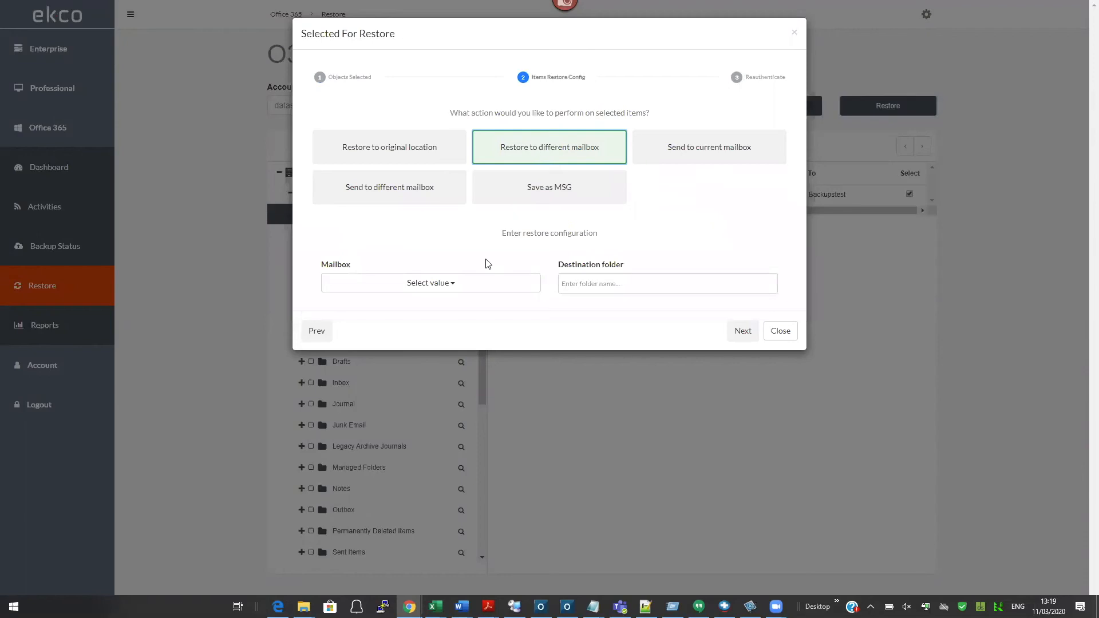
left_click(467, 286)
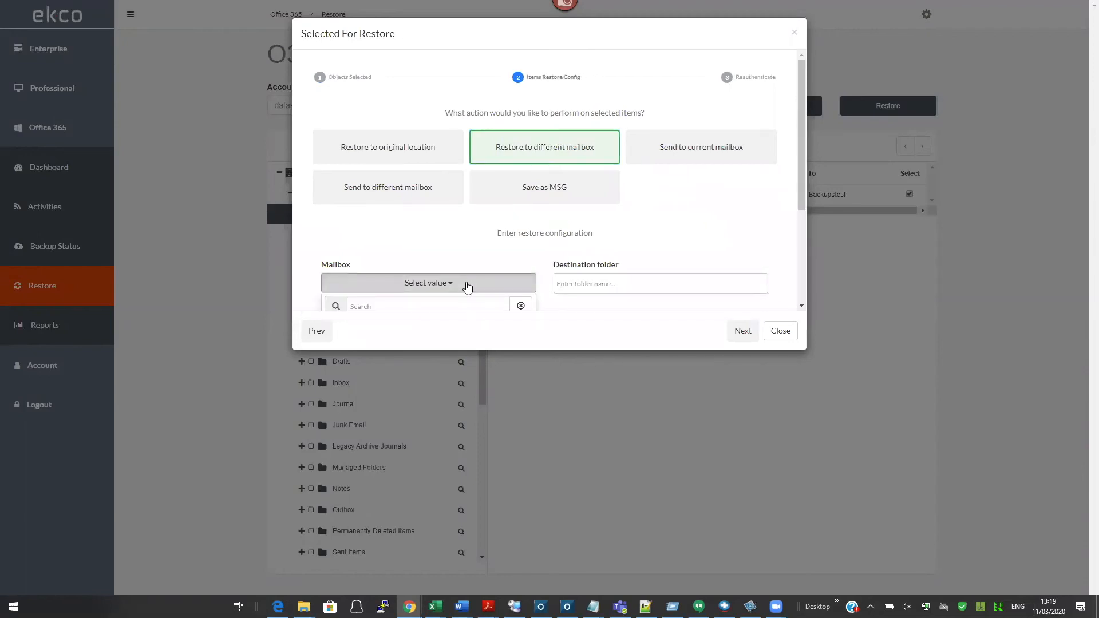
scroll(467, 286, "down", 3)
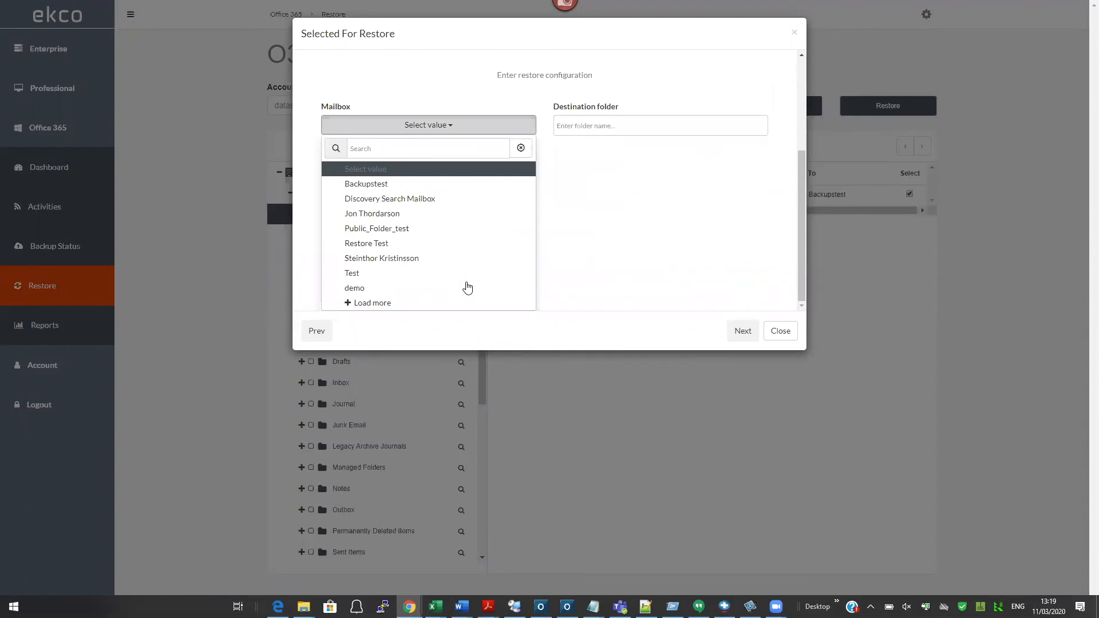
left_click(621, 216)
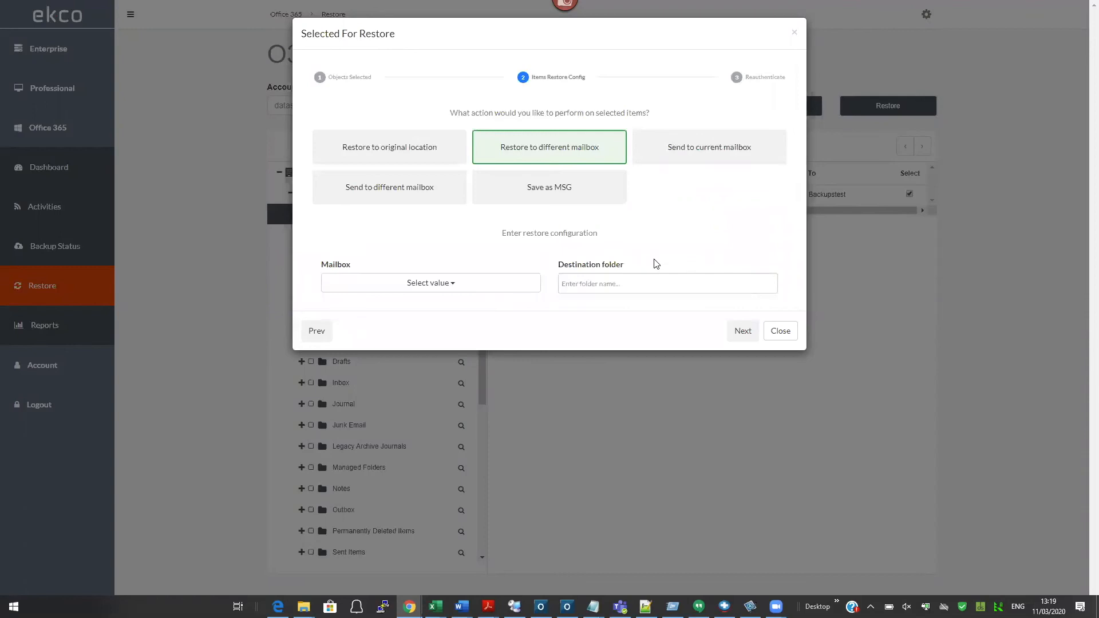
left_click(710, 162)
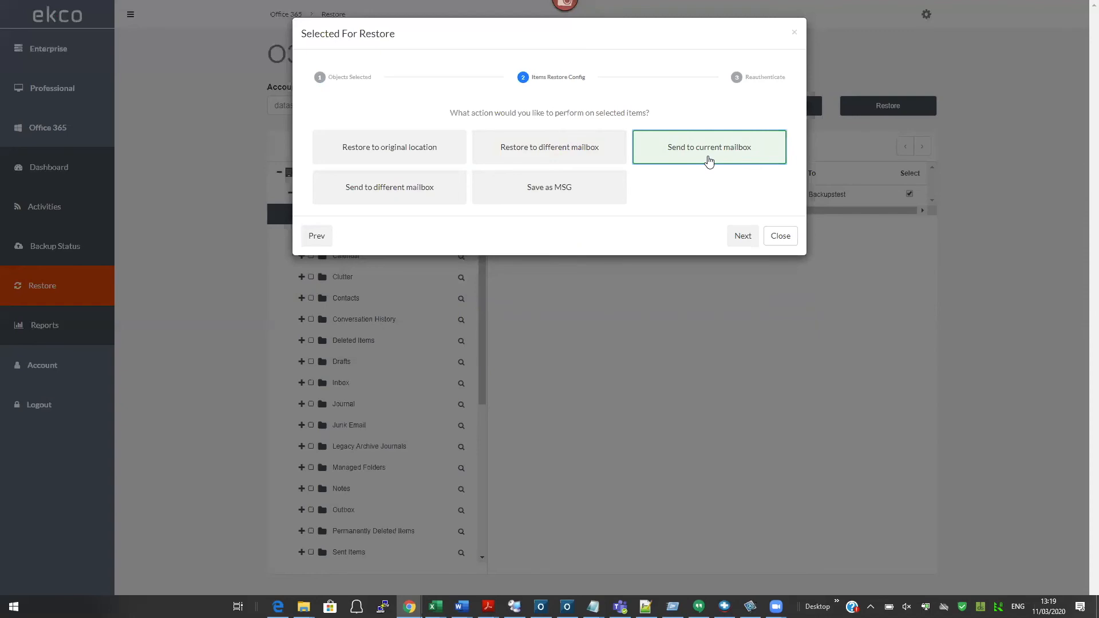
left_click(393, 196)
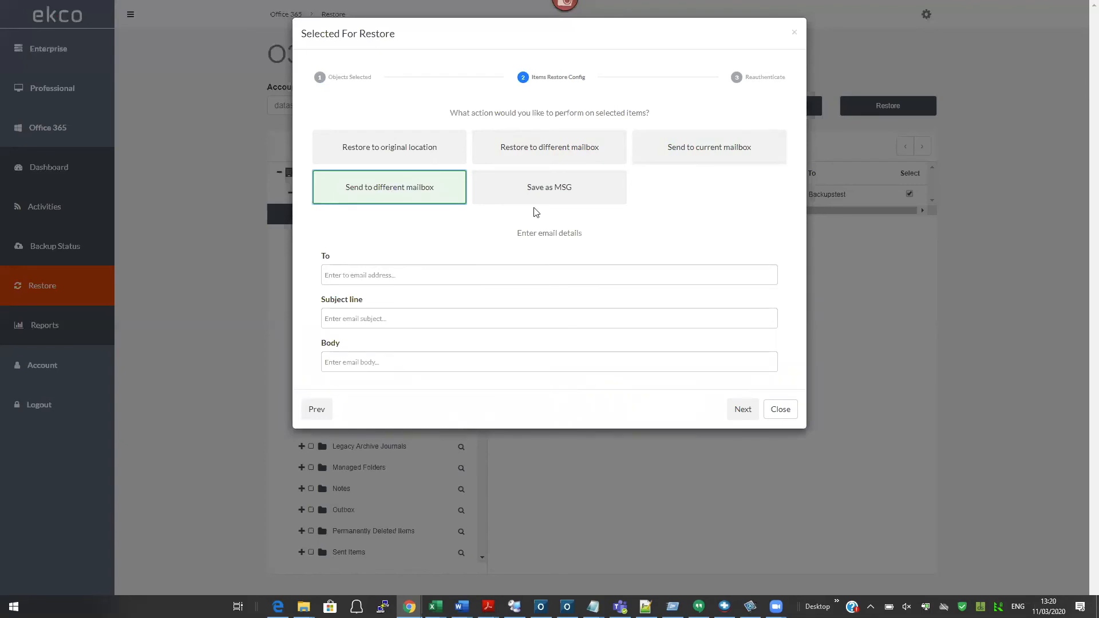
Step: Choose Save as MSG as the restore action and continue to the Reauthenticate stage
left_click(563, 189)
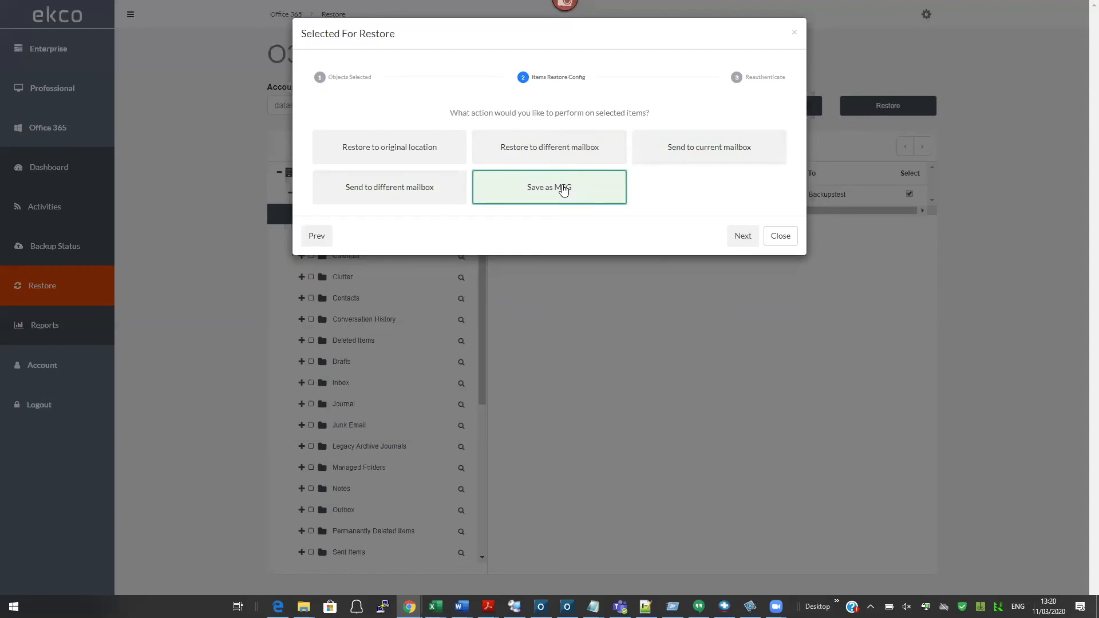
left_click(744, 236)
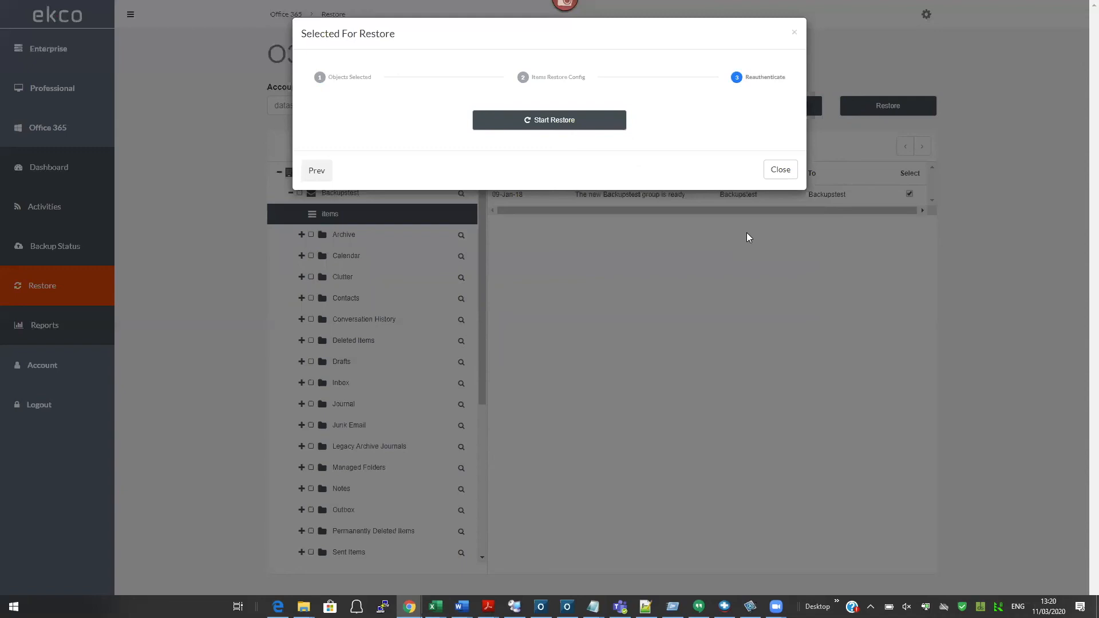
Step: Leave the restore setup and examine the report types and selectable accounts for manual Office 365 reports
left_click(788, 174)
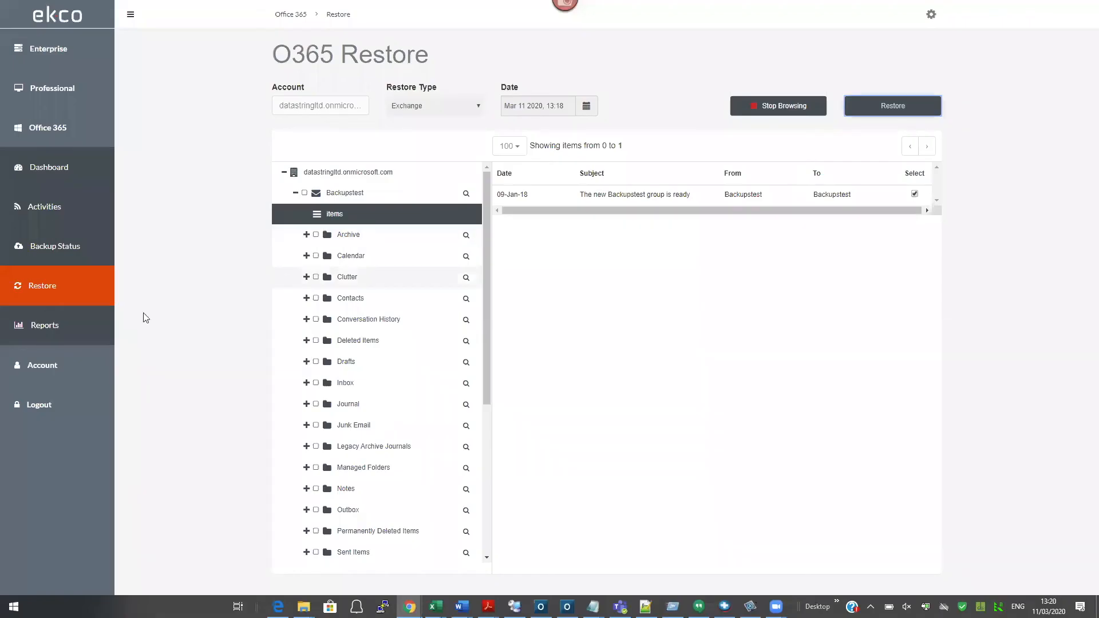
left_click(46, 327)
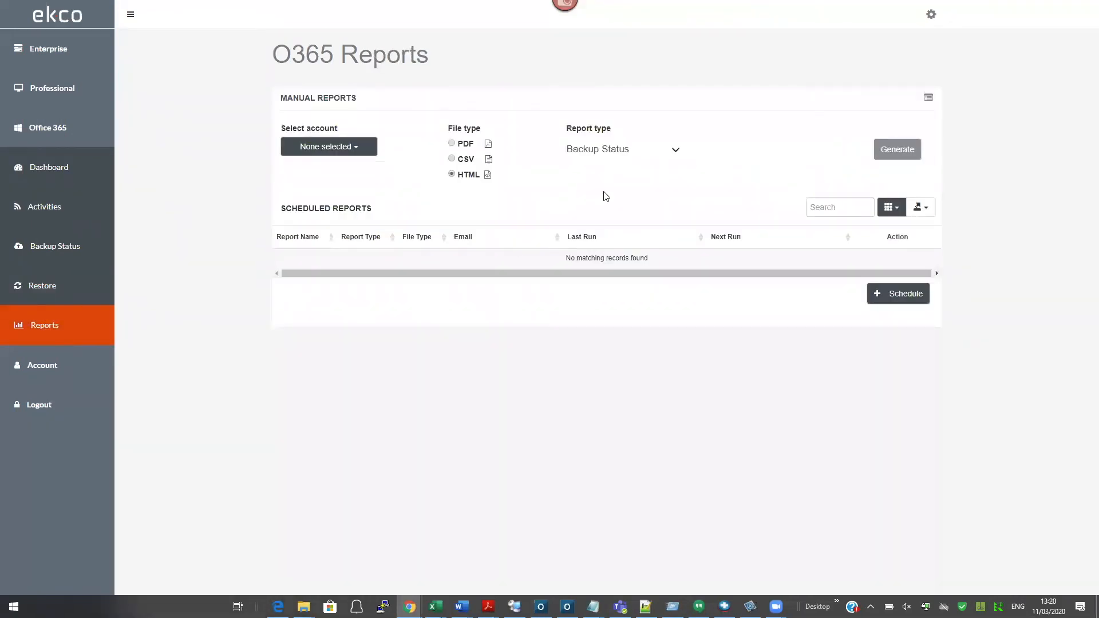
left_click(677, 155)
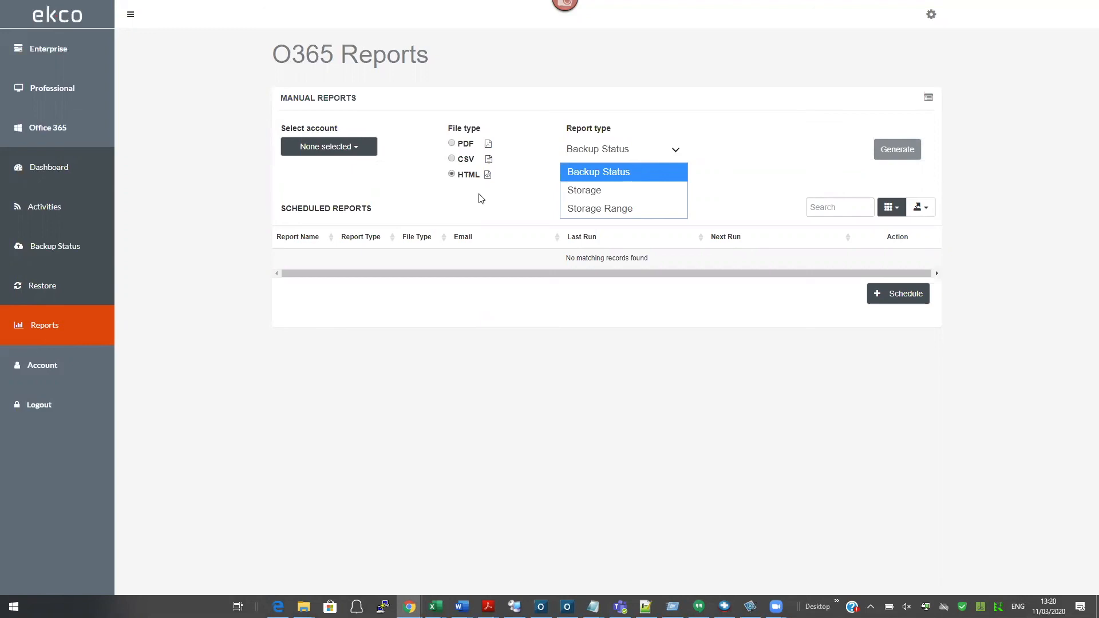
left_click(348, 152)
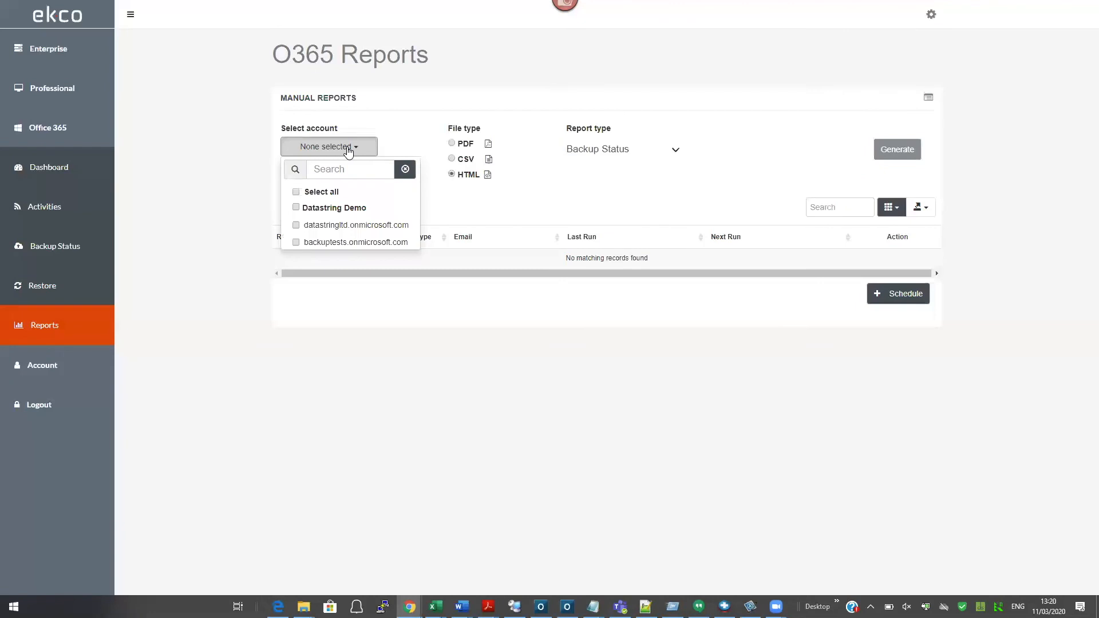
left_click(328, 212)
left_click(328, 212)
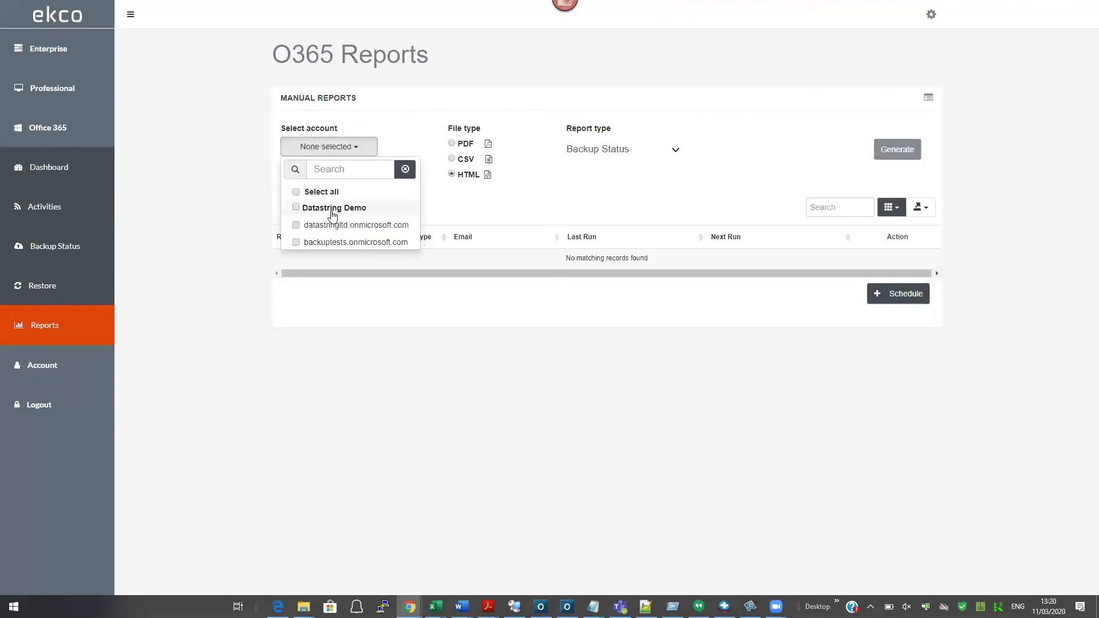
Step: Start a new scheduled Backup Status report and set its selection type to Sales Group
left_click(887, 294)
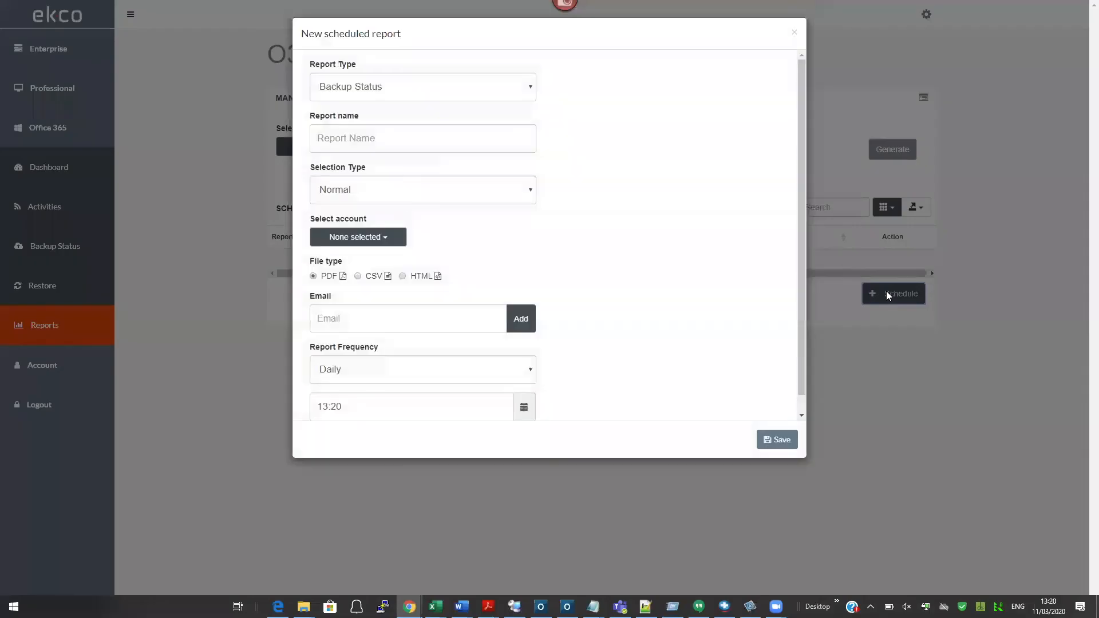
left_click(512, 86)
left_click(495, 111)
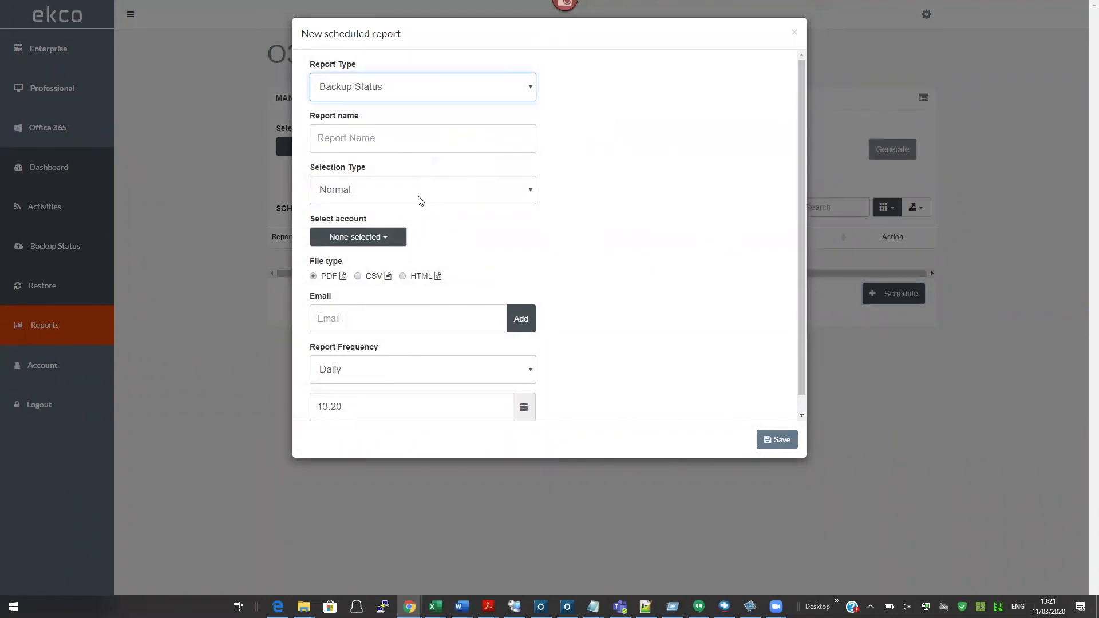
left_click(377, 245)
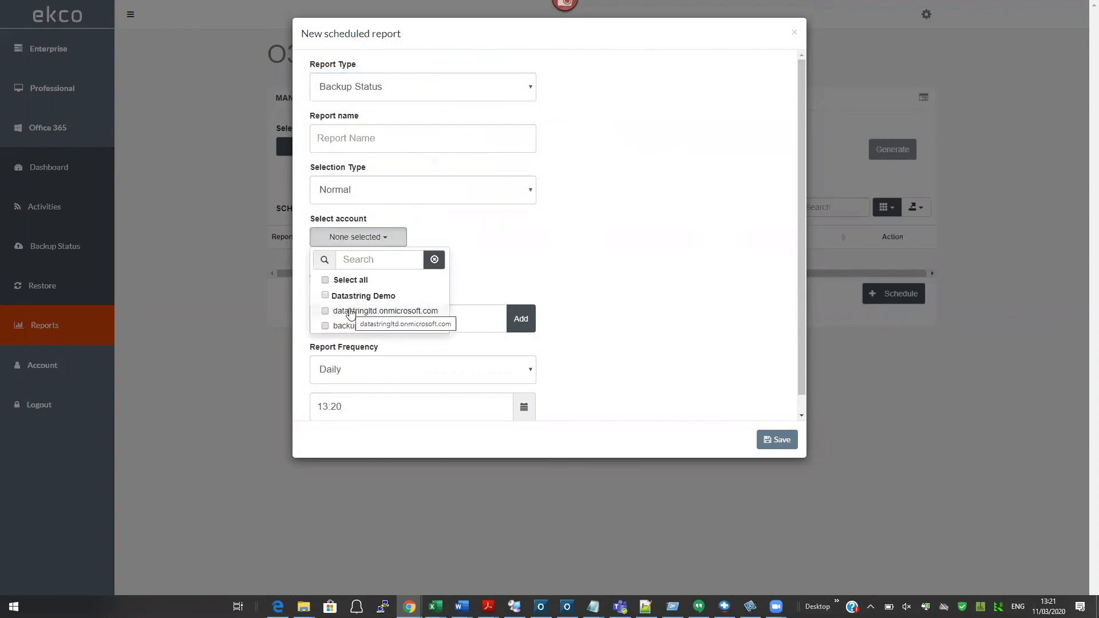
left_click(472, 186)
left_click(380, 230)
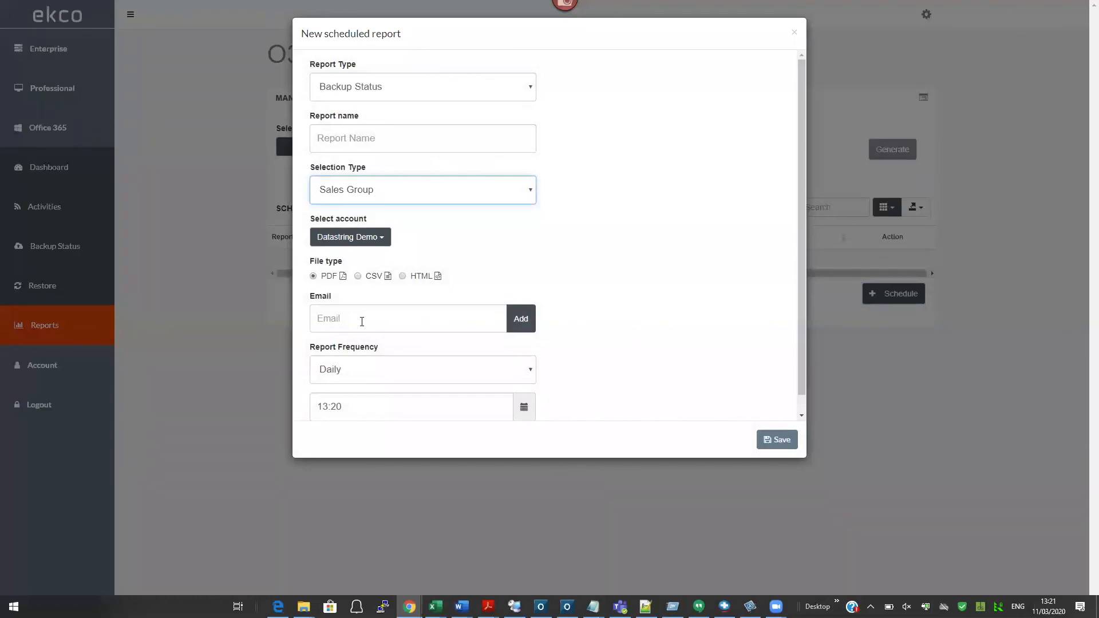
Step: Examine the report frequency options and close the new scheduled report without saving
left_click(406, 378)
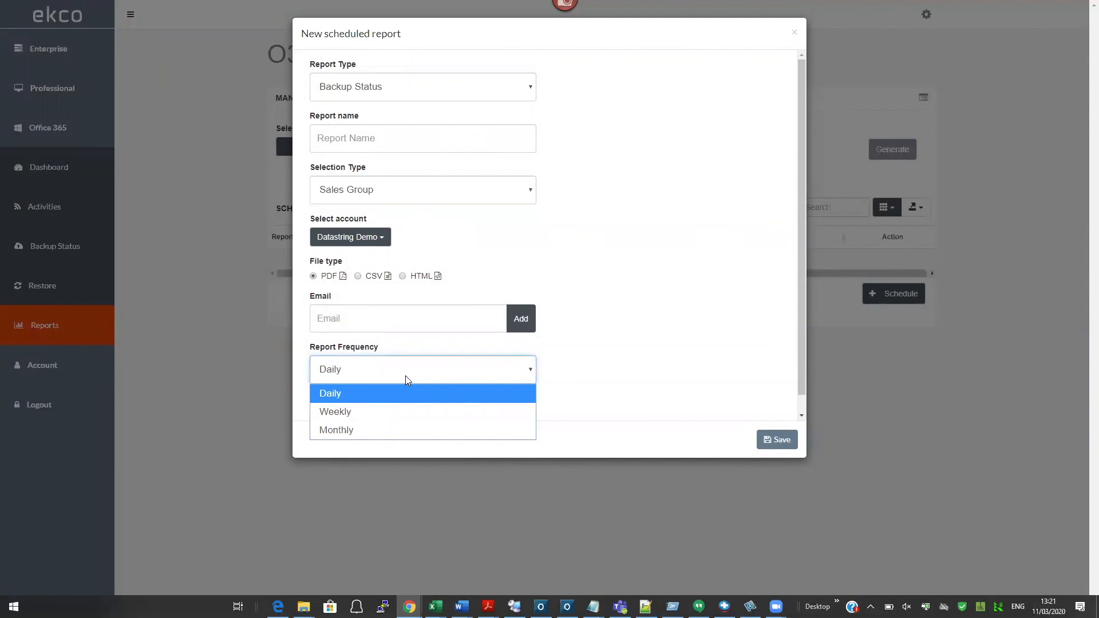
left_click(639, 353)
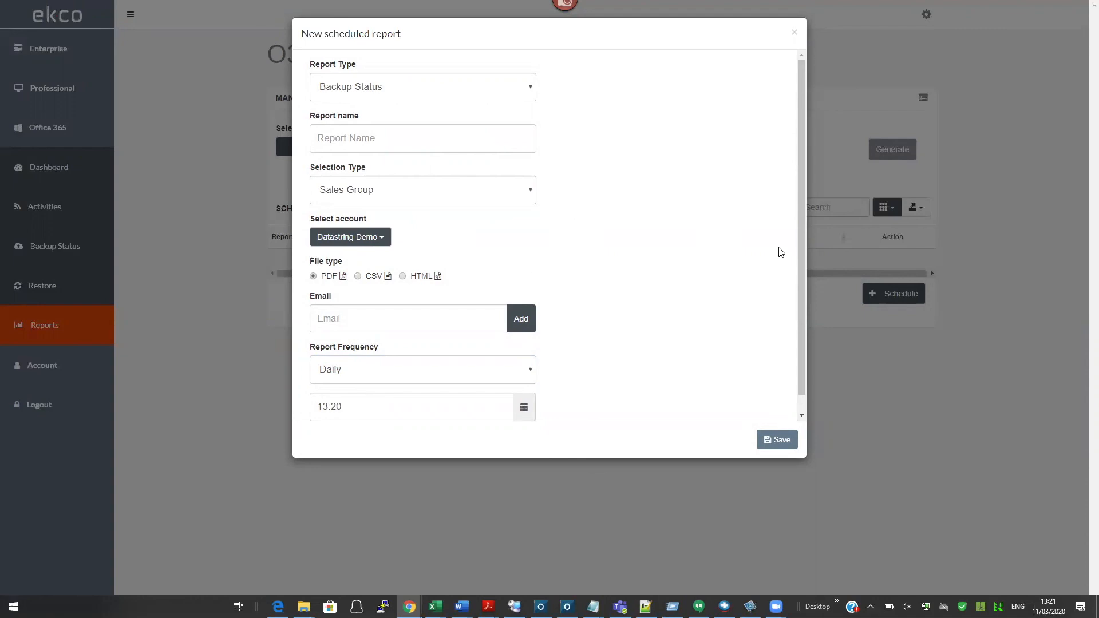
left_click(795, 33)
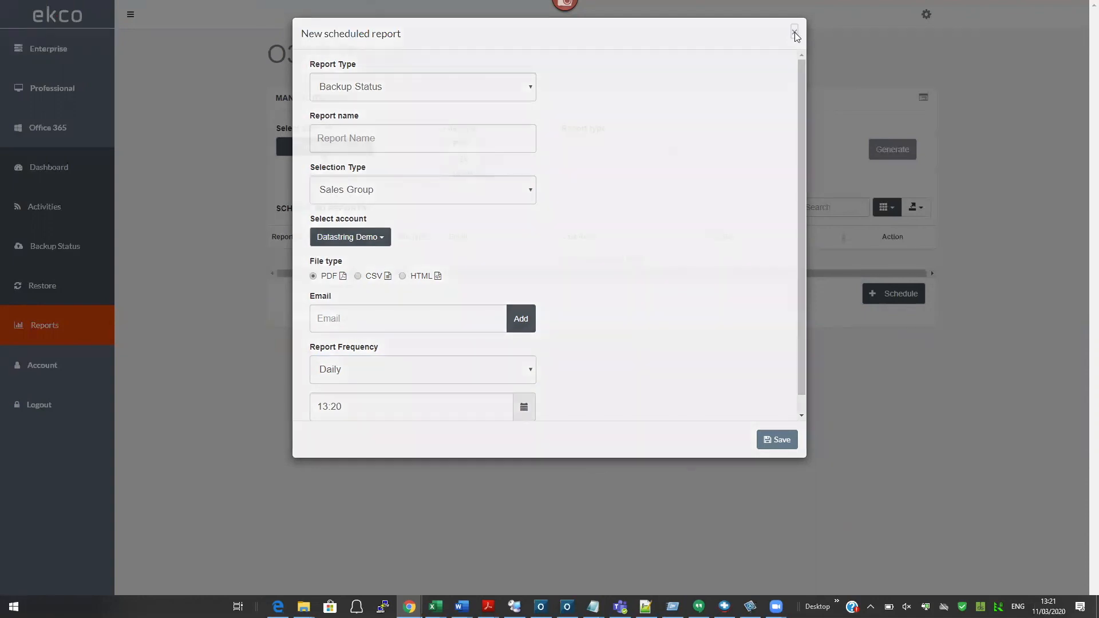